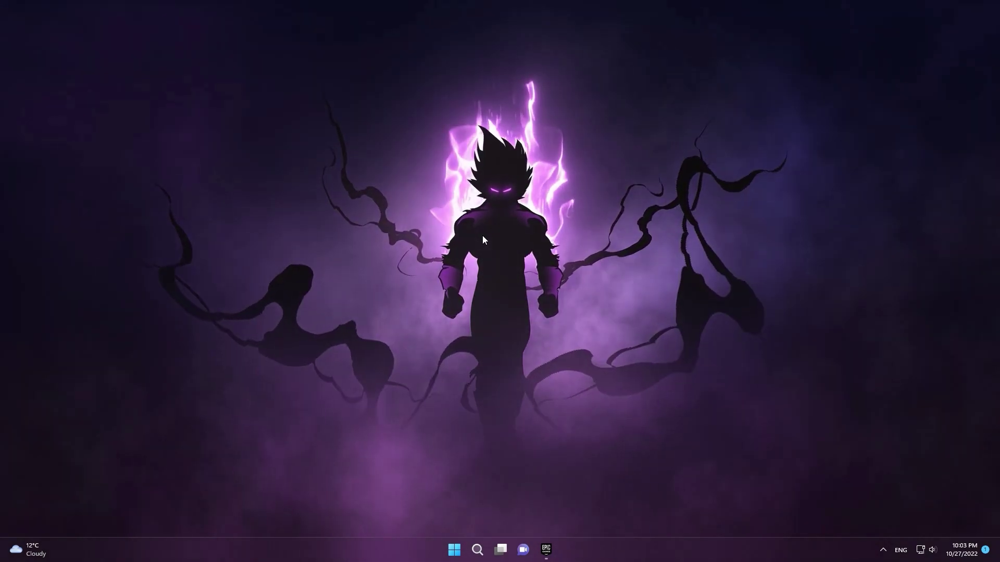
Launch NVIDIA Control Panel from the desktop's Show more options context menu.
key("alt+z")
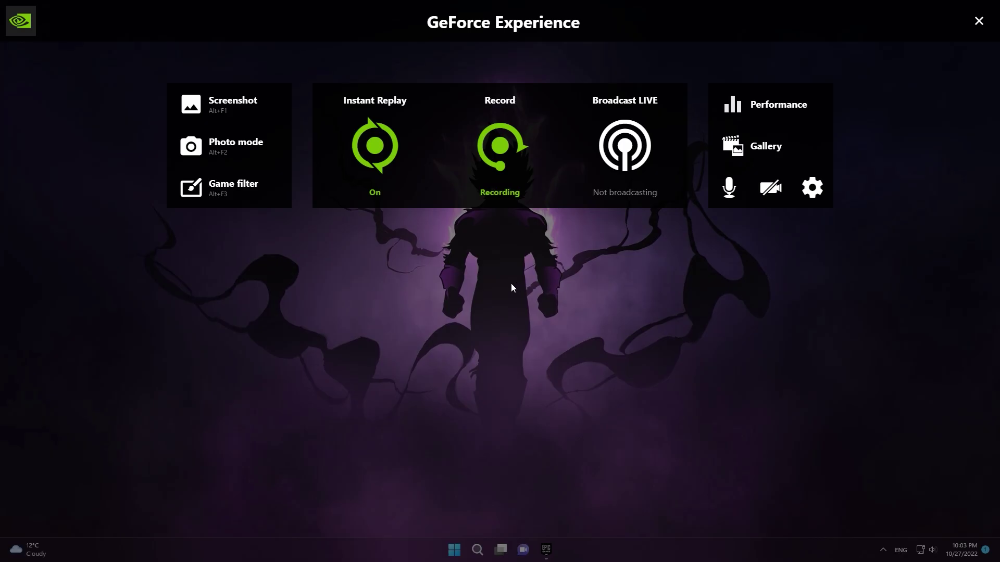
key("alt+z")
right_click(512, 286)
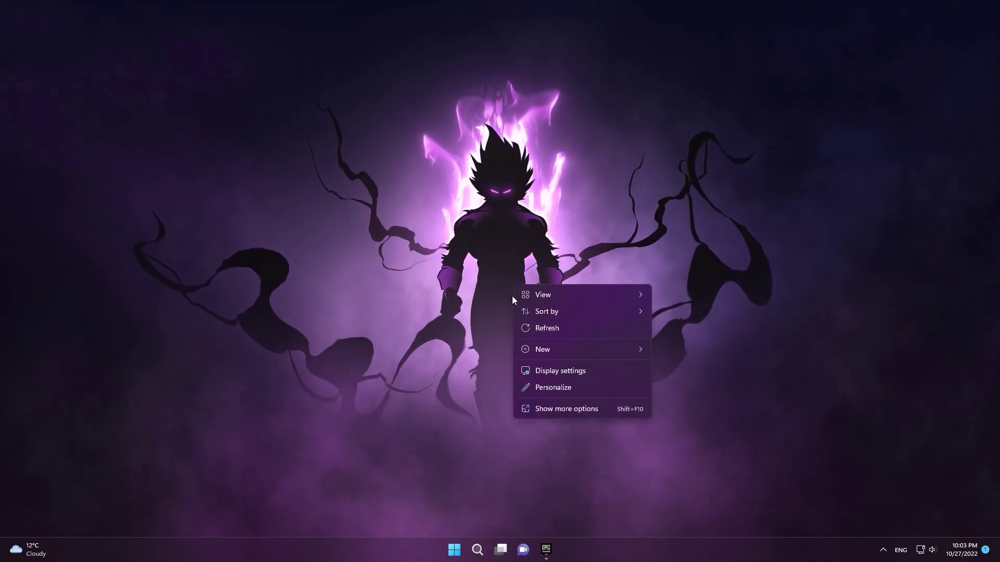
left_click(567, 405)
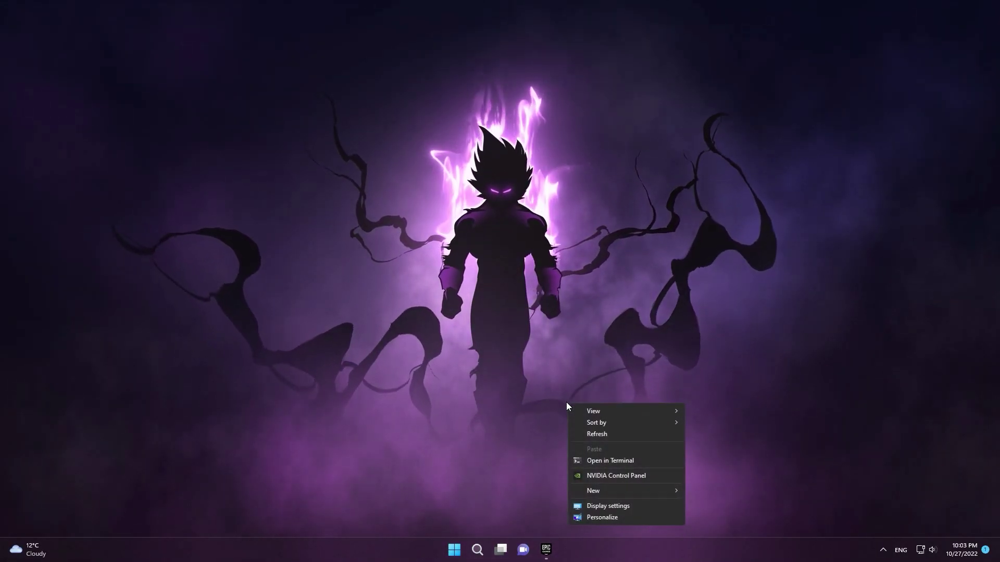
left_click(609, 477)
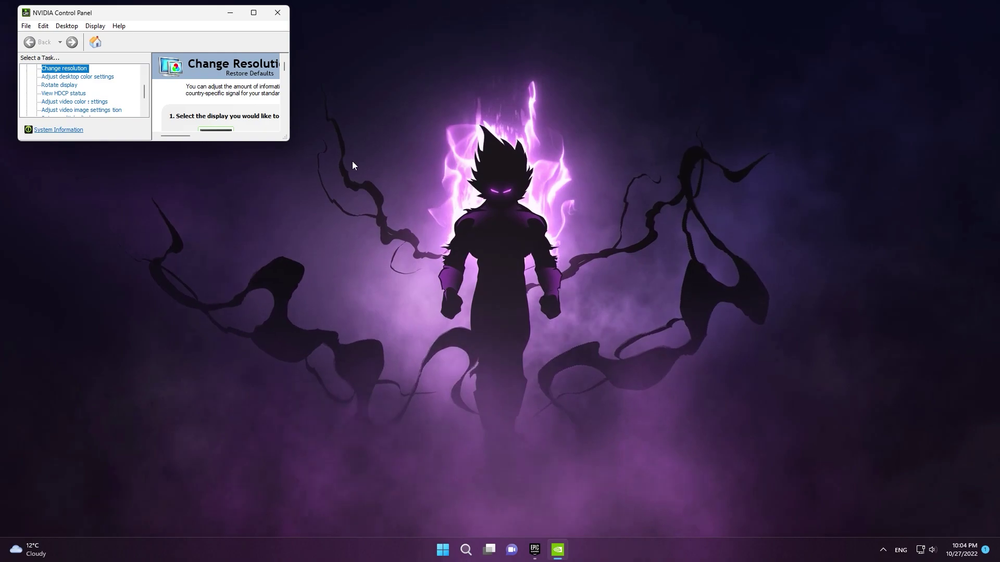
Maximize NVIDIA Control Panel and return to the Change resolution page showing 1920 × 1080.
left_click(253, 13)
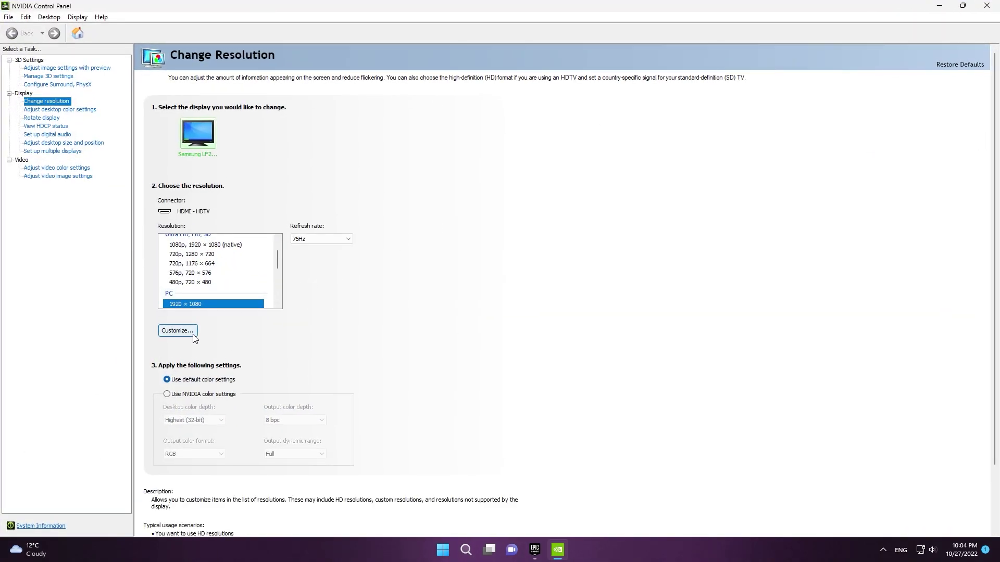
left_click(79, 145)
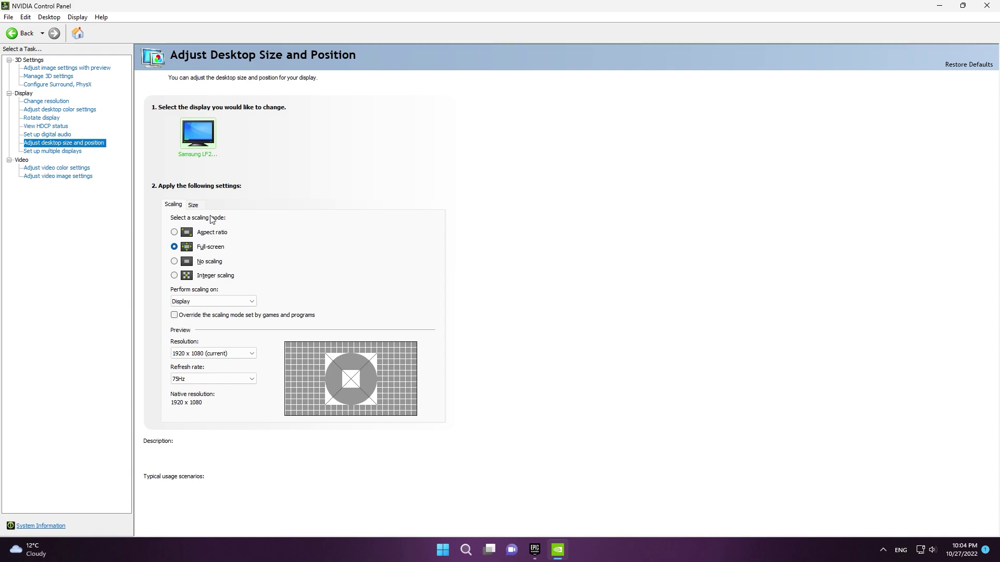
mouse_move(203, 252)
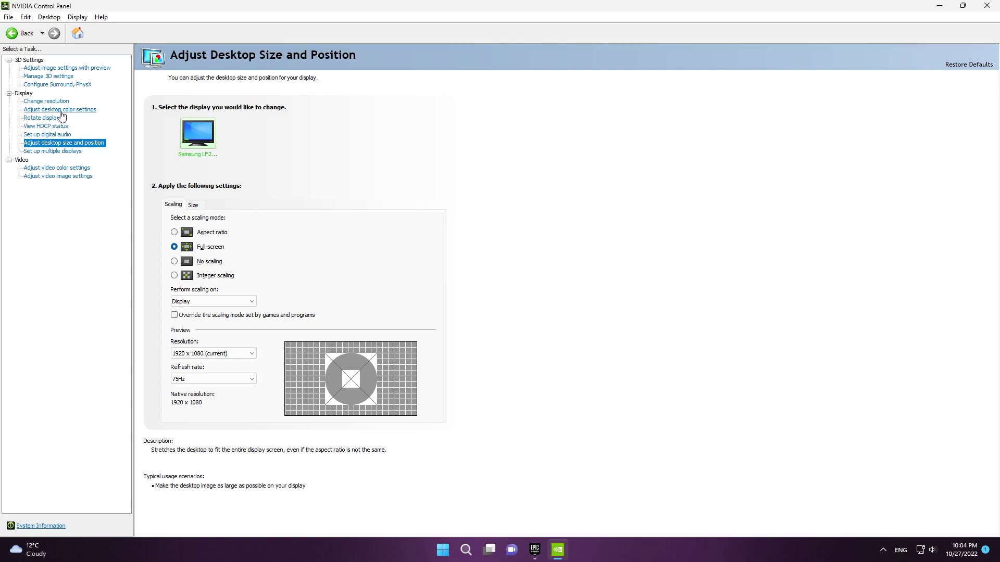
left_click(46, 101)
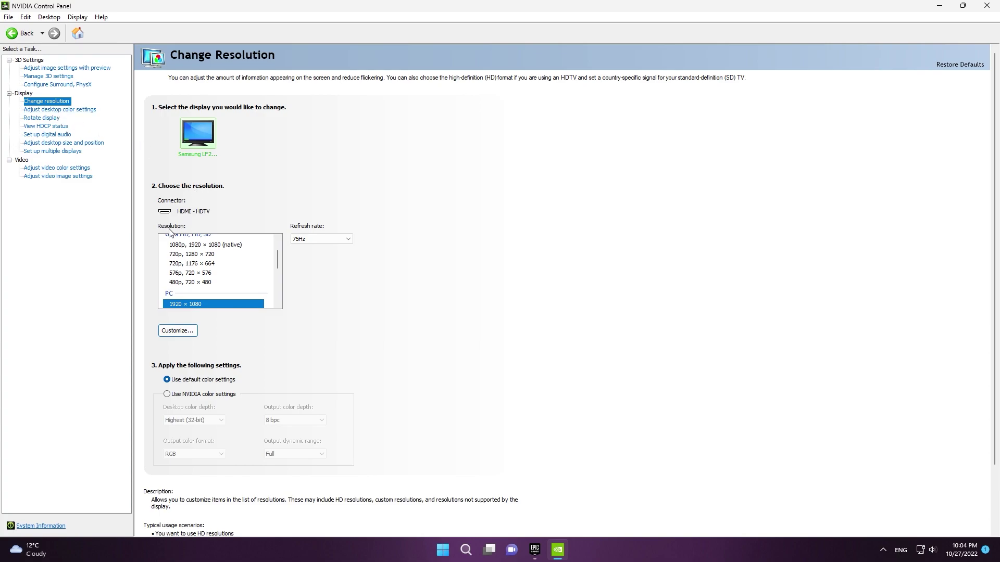
Open Customize and start a new entry with Create Custom Resolution.
left_click(188, 331)
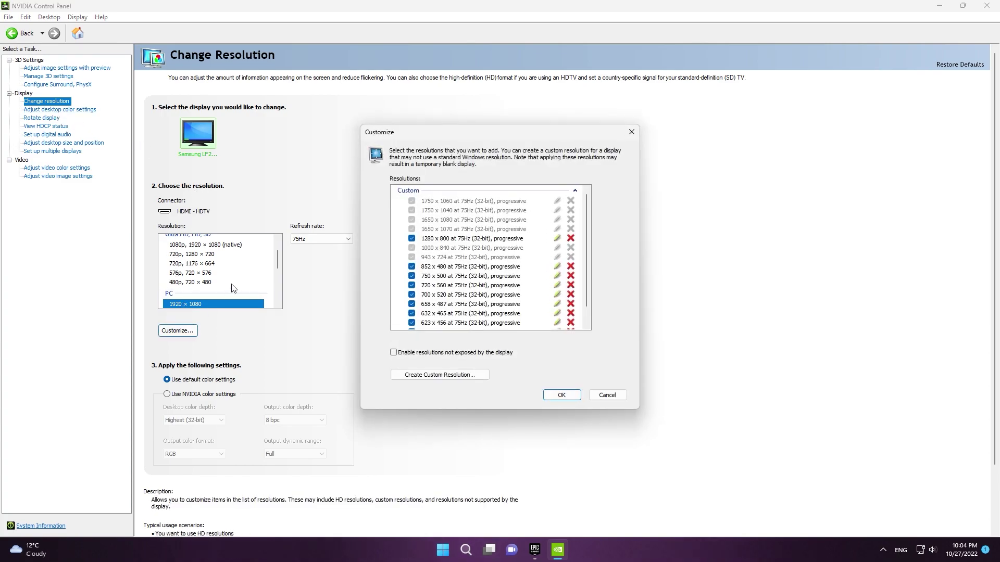
left_click(444, 375)
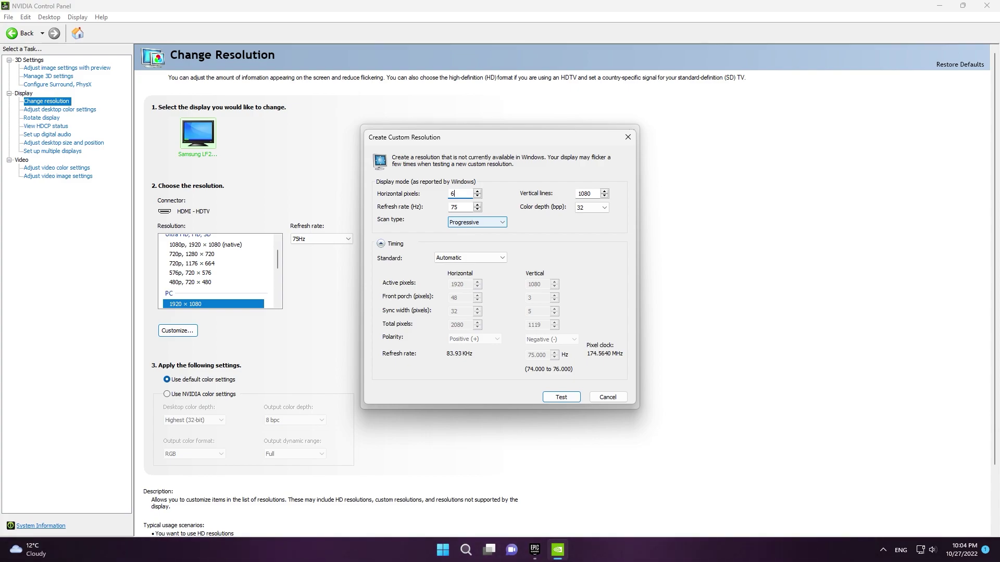
Enter 654 horizontal pixels and 456 vertical lines, then test the custom resolution.
type("4")
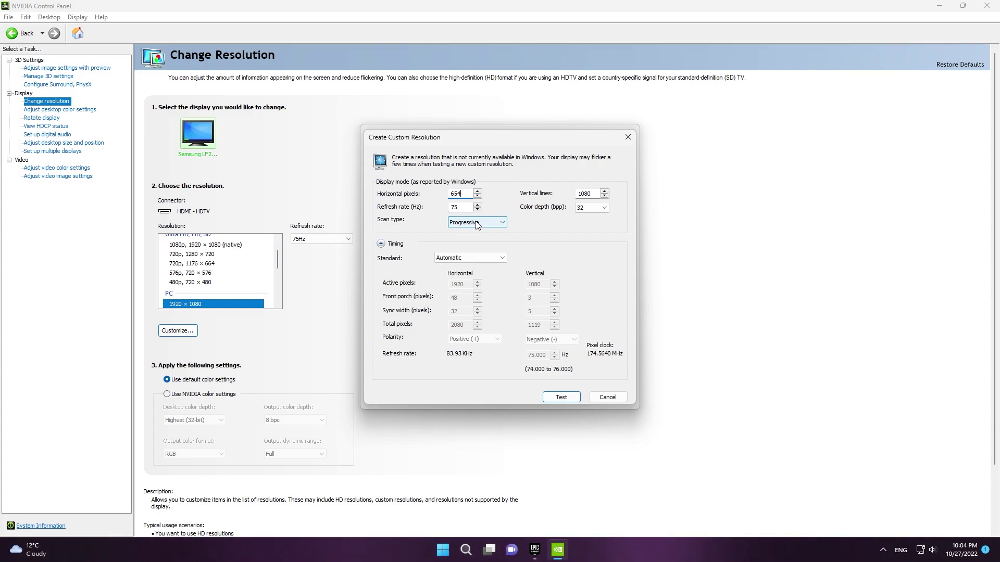
left_click(588, 194)
double_click(589, 194)
type("456")
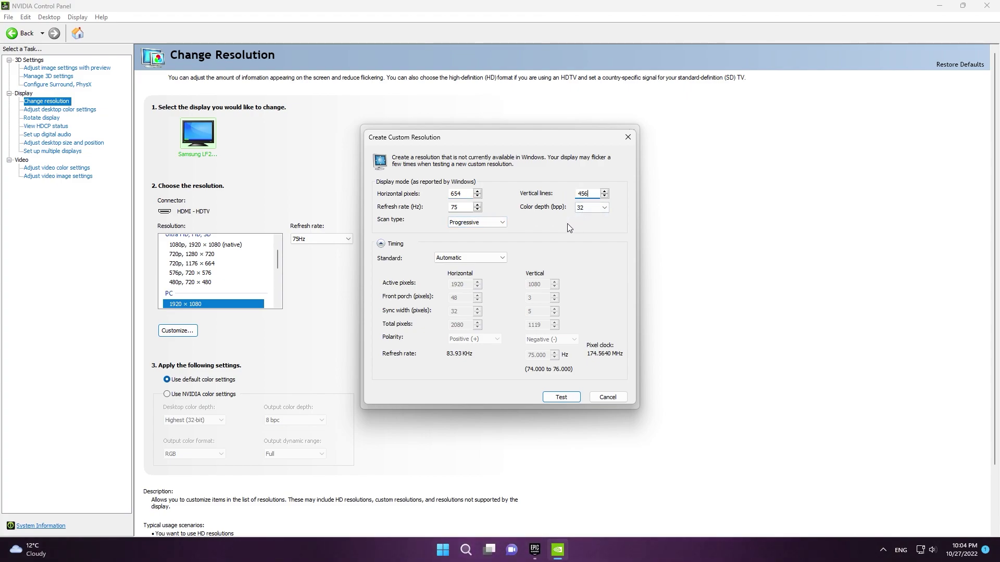
left_click(577, 399)
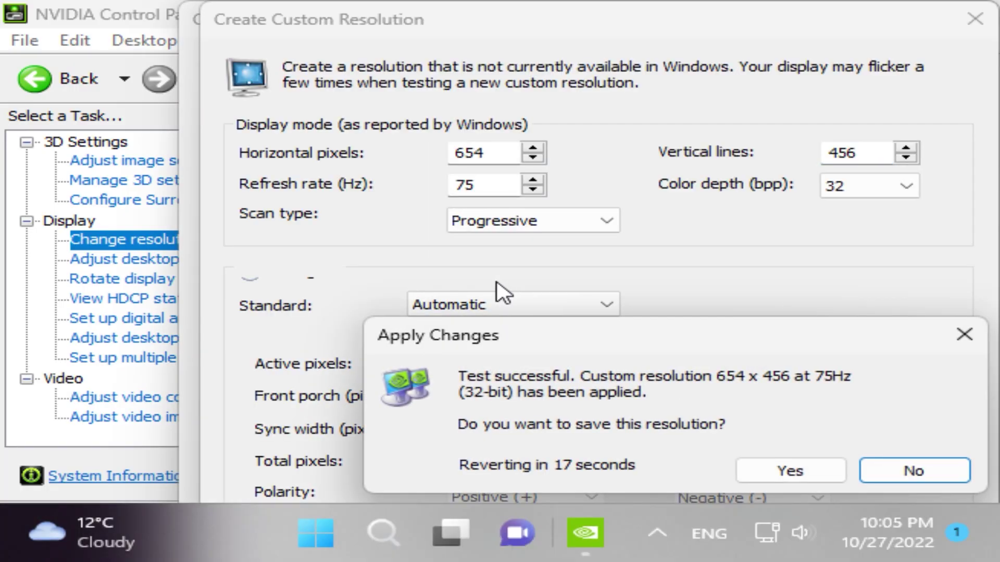
Save the tested 654 × 456 custom resolution and close the custom resolutions list.
left_click(789, 471)
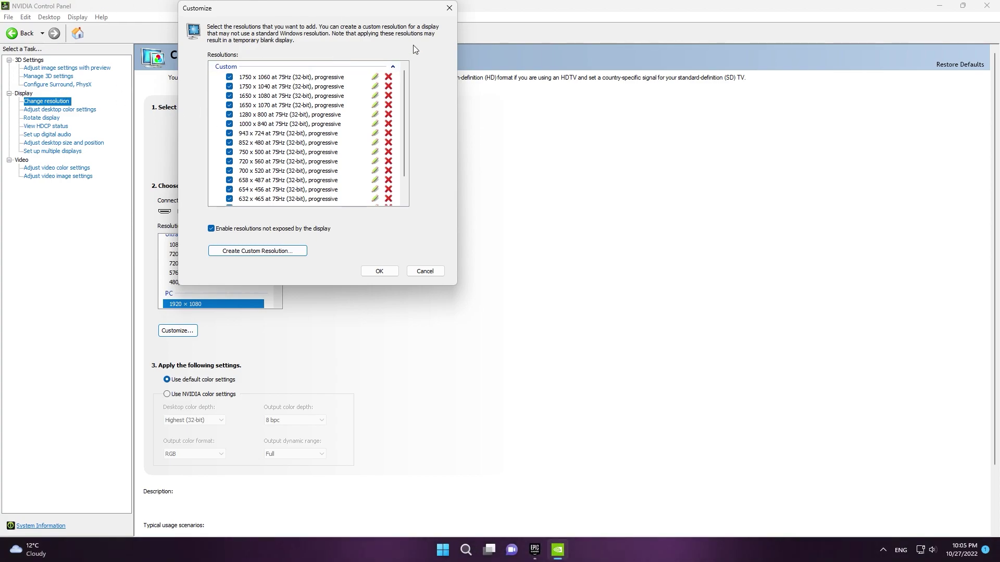
left_click(449, 8)
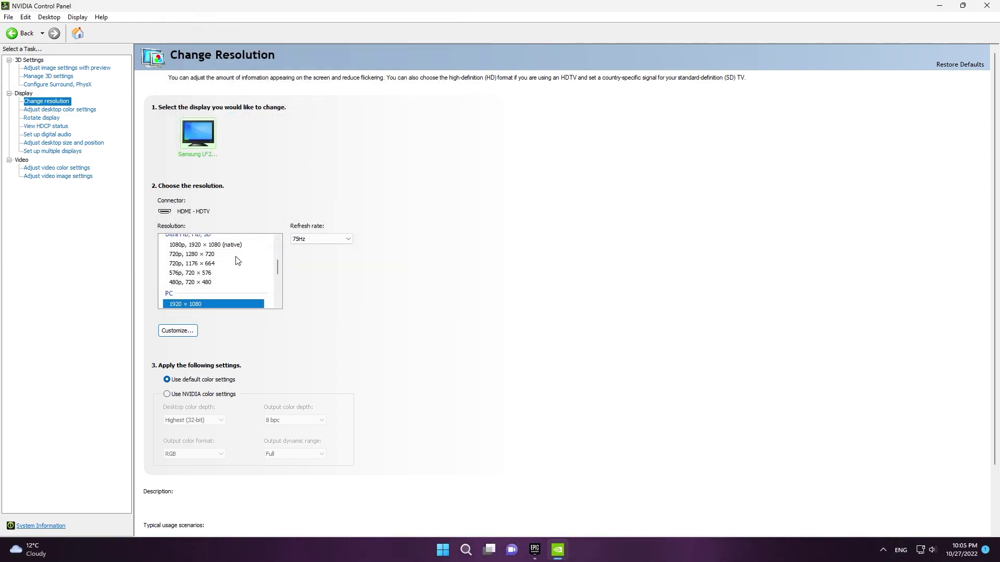
scroll(275, 271, "up", 2)
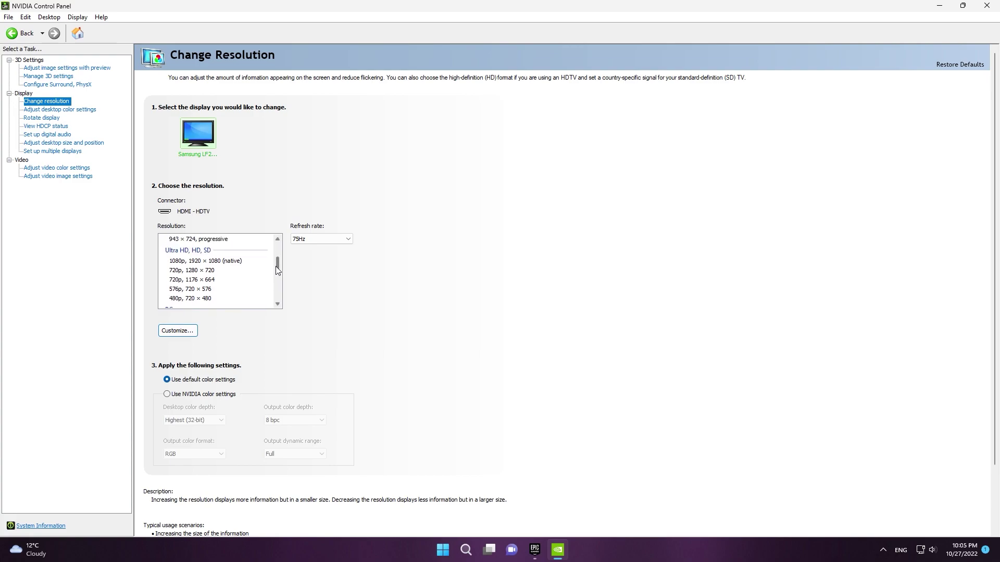
left_click_drag(275, 266, 279, 249)
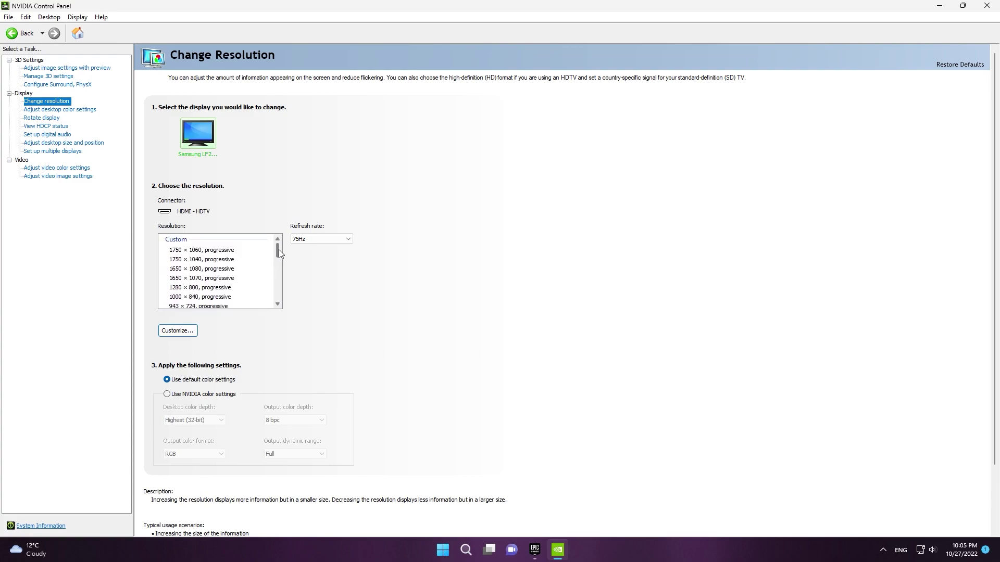
Enable the 654 x 456 custom resolution and select it in the Resolution list.
left_click(188, 334)
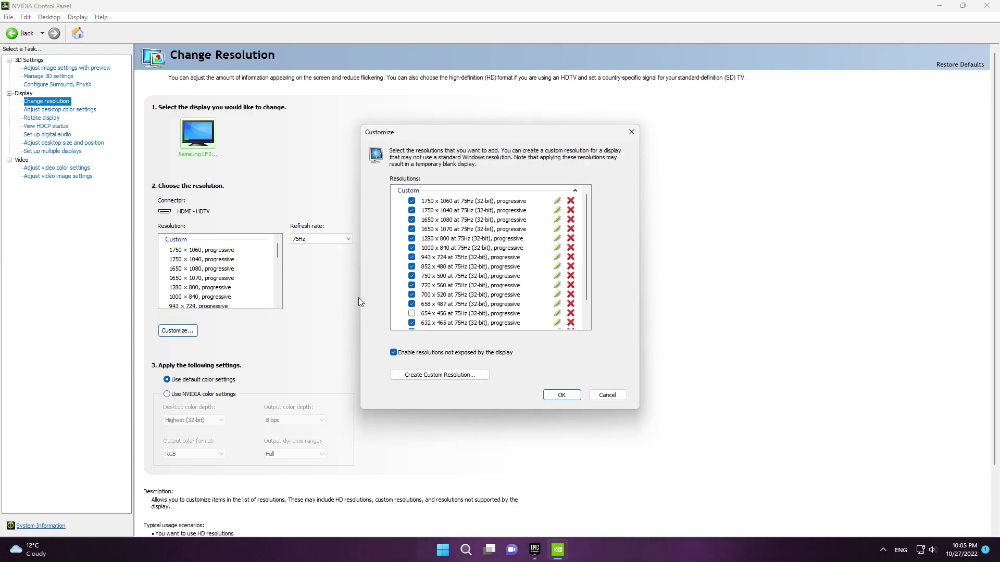
left_click(411, 314)
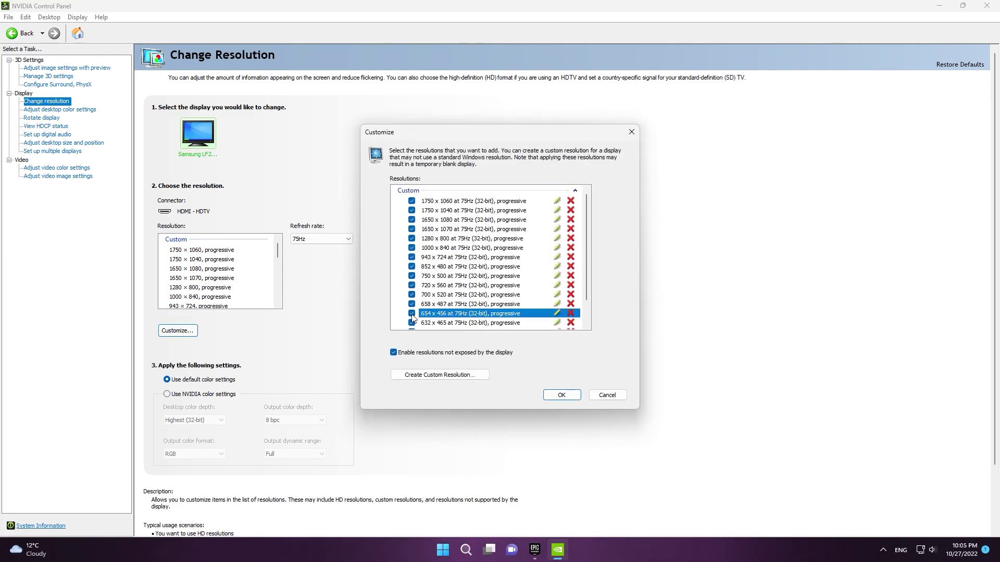
left_click(561, 395)
left_click_drag(277, 270, 279, 261)
left_click(224, 278)
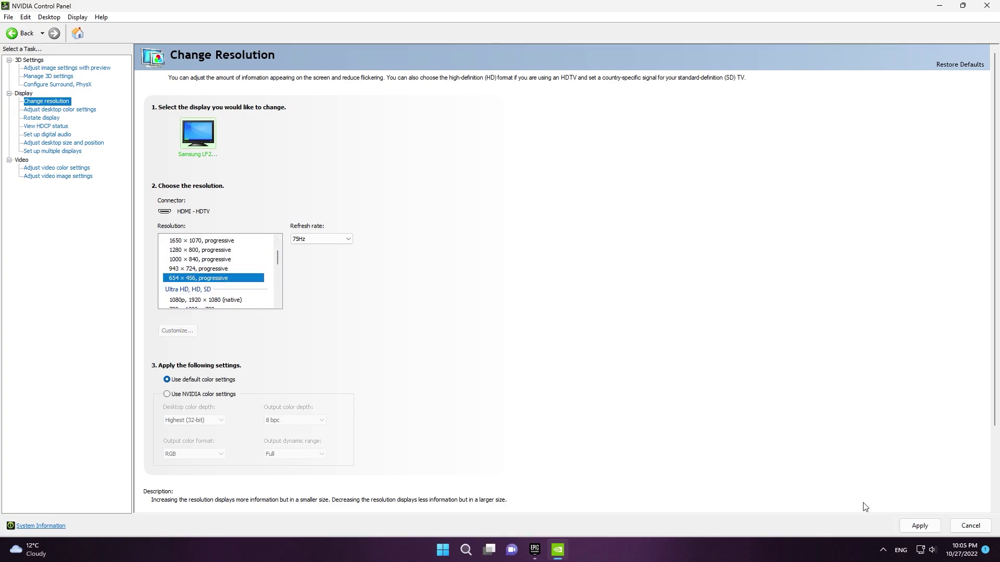
Apply 654 × 456, choose Yes to keep it, and minimize NVIDIA Control Panel.
left_click(930, 525)
mouse_move(277, 261)
left_mouse_down()
mouse_move(283, 325)
mouse_move(281, 261)
left_mouse_up()
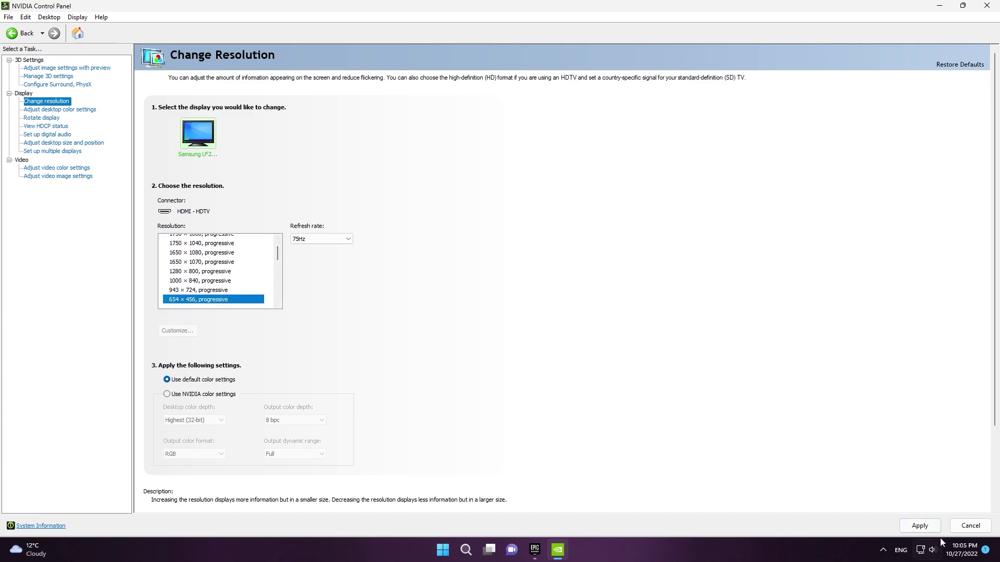
left_click(920, 526)
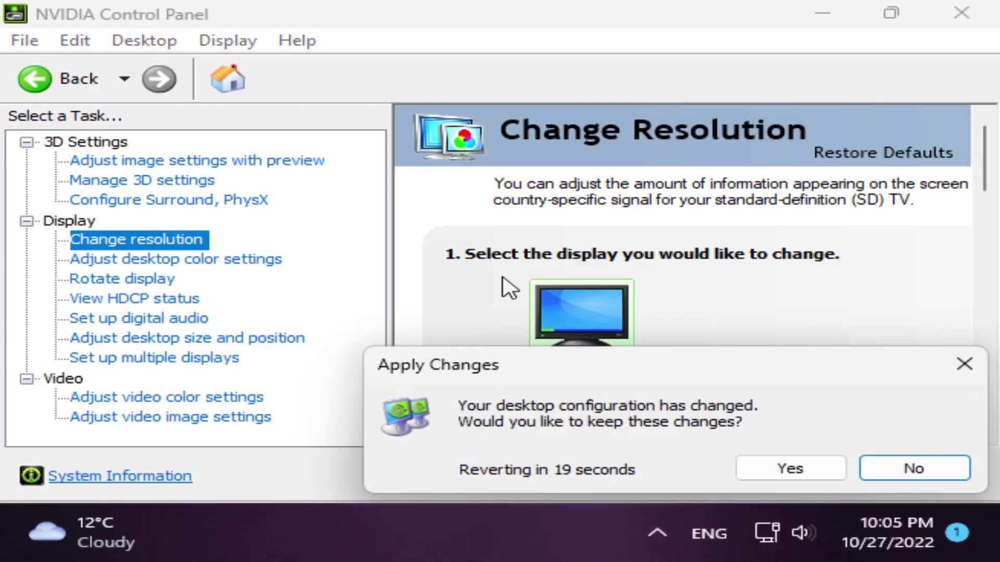
left_click(770, 469)
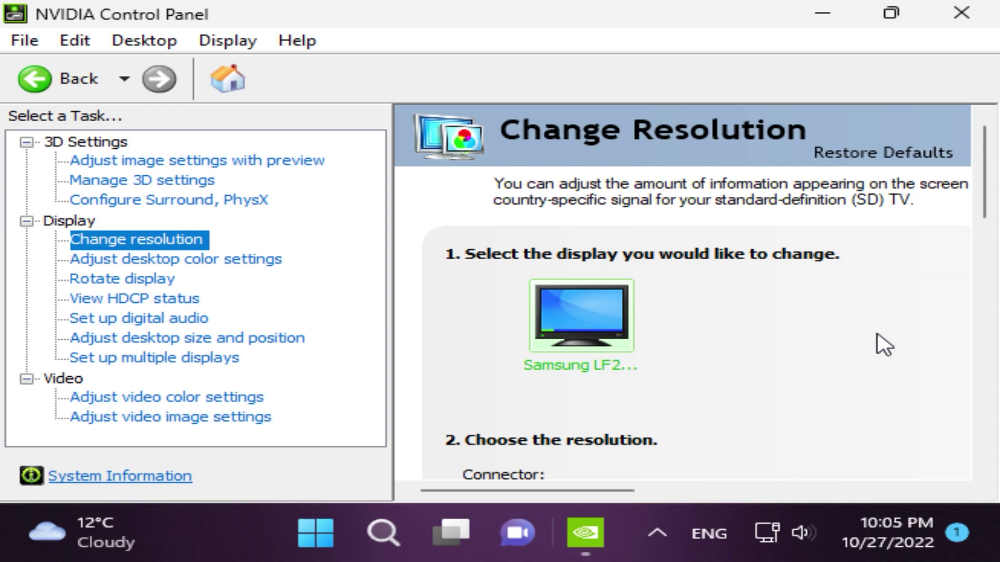
left_click(816, 18)
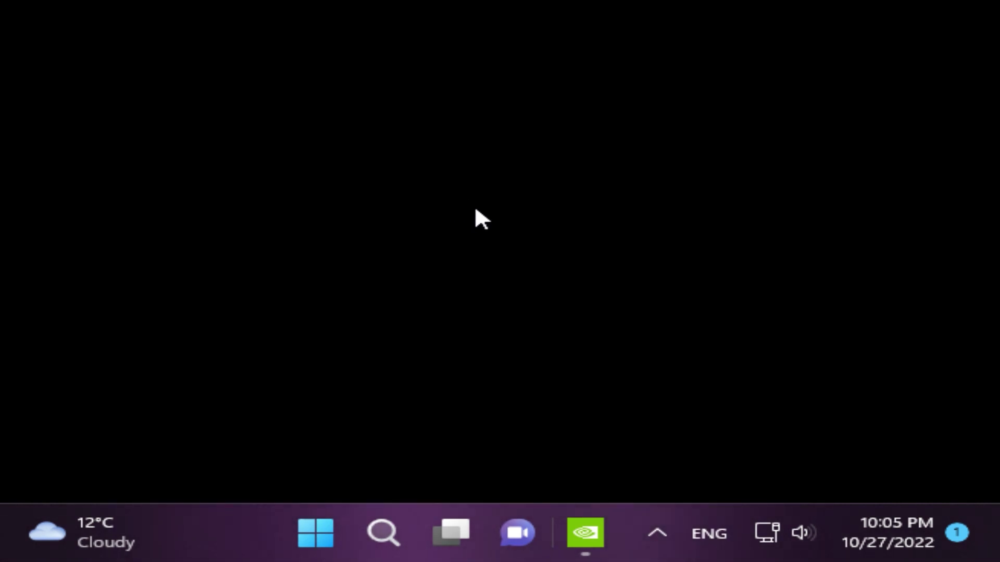
mouse_move(585, 532)
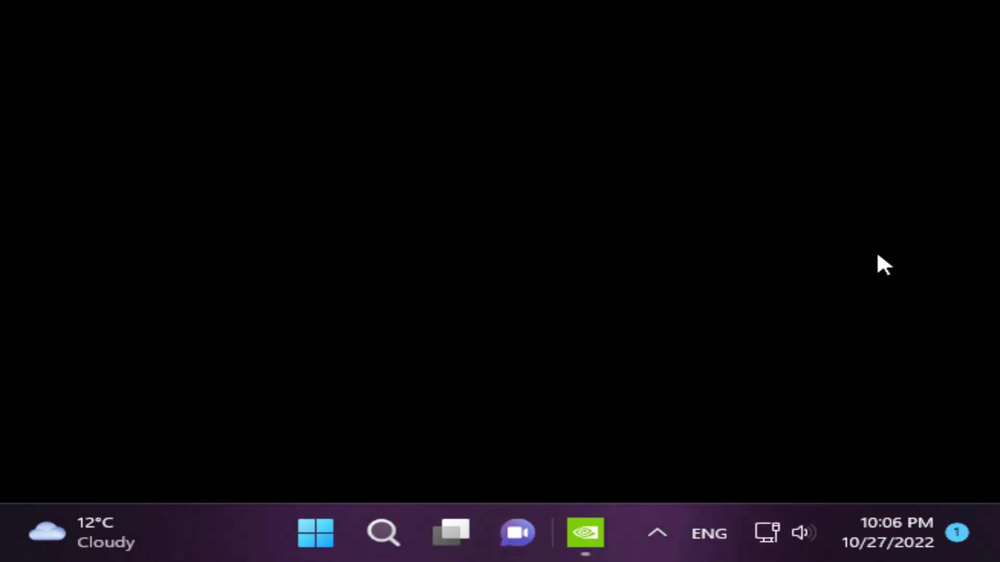
Launch the Run app from a Start search for 'run' and centre its dialog.
left_click(311, 523)
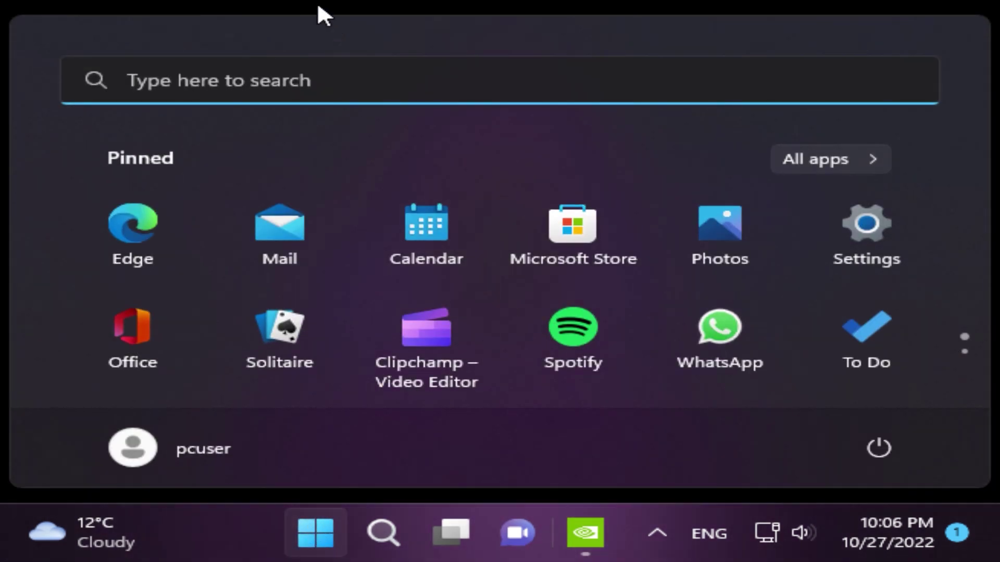
left_click(262, 80)
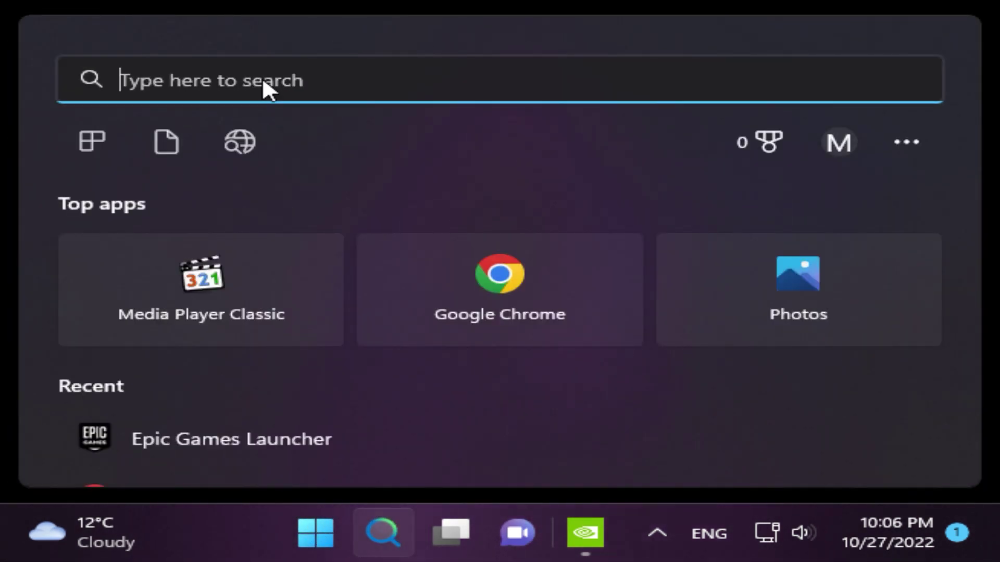
type("run")
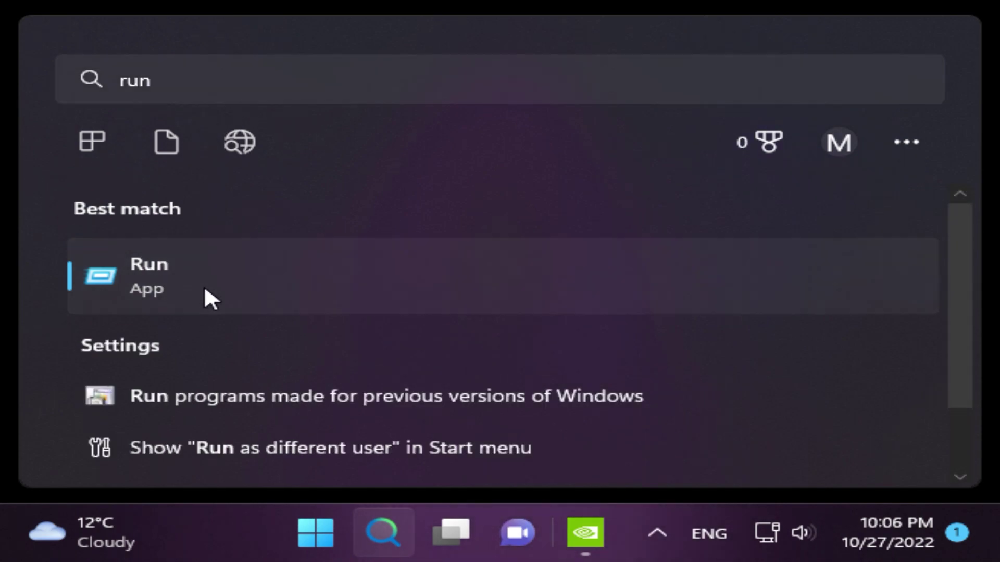
left_click(204, 295)
left_click_drag(330, 268, 536, 176)
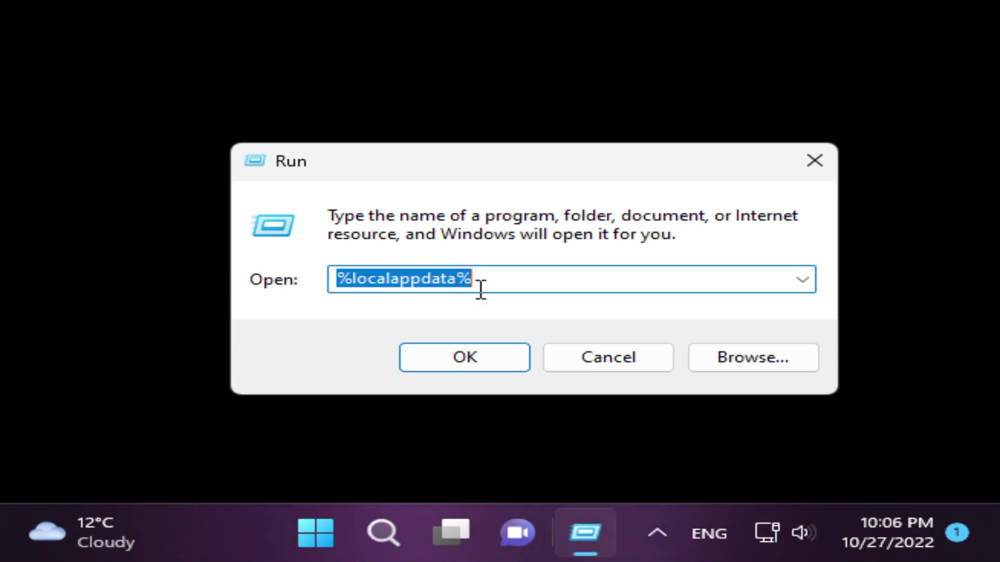
Open the %localappdata% folder and enter the FortniteGame folder.
left_click(471, 357)
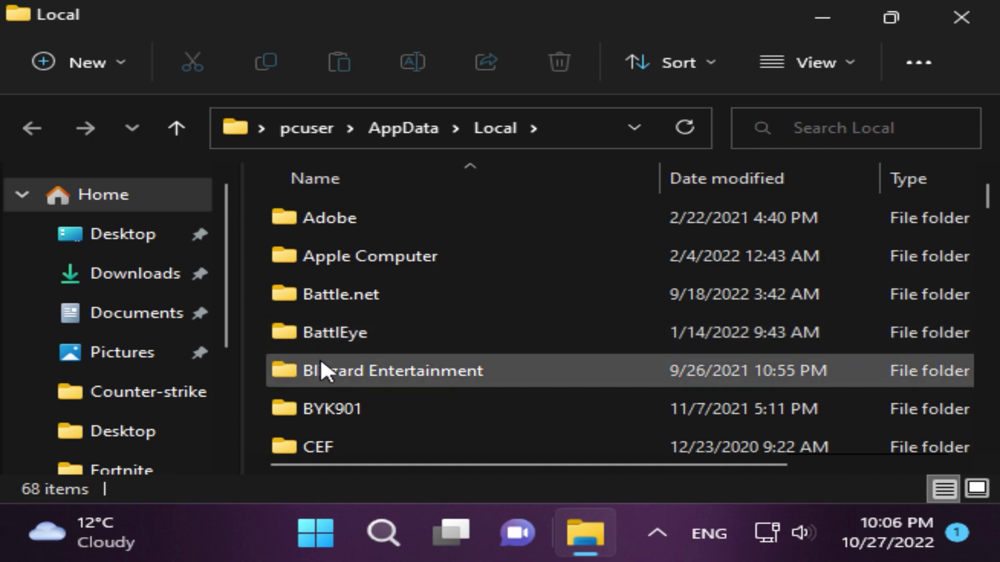
scroll(320, 358, "down", 2)
scroll(320, 358, "down", 5)
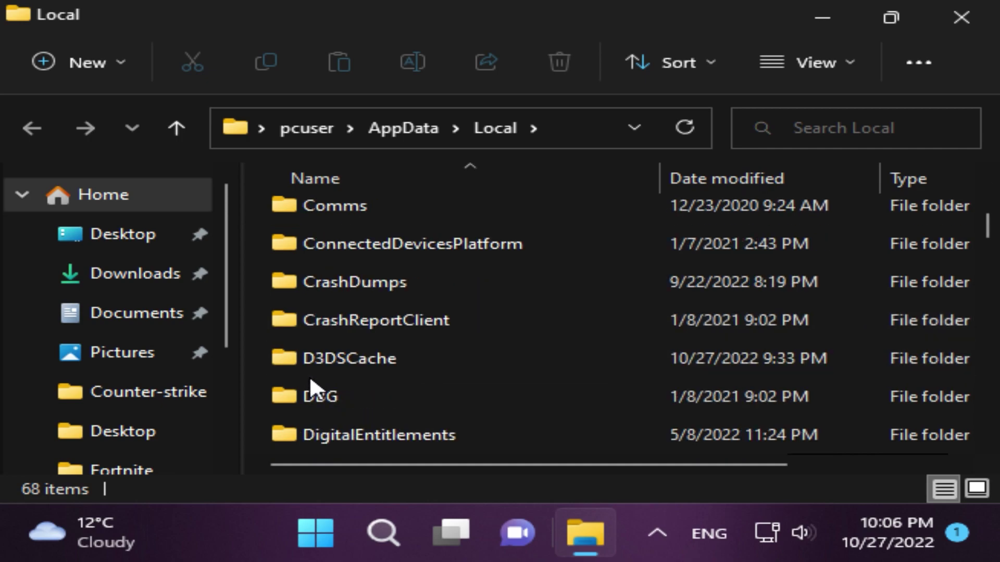
scroll(303, 385, "down", 1)
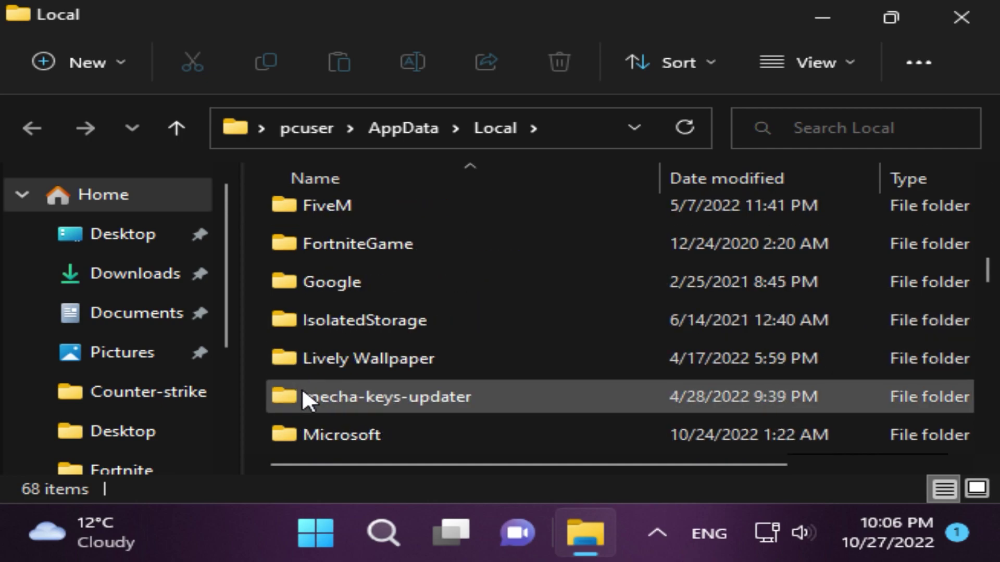
double_click(473, 247)
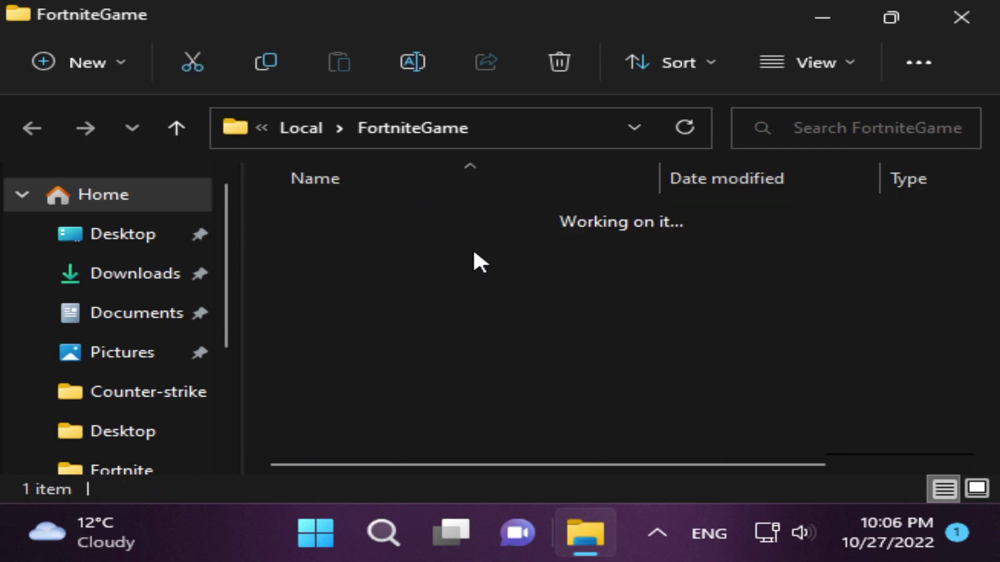
Go through Saved, Config and WindowsClient, then open GameUserSettings.
left_click(434, 220)
double_click(433, 219)
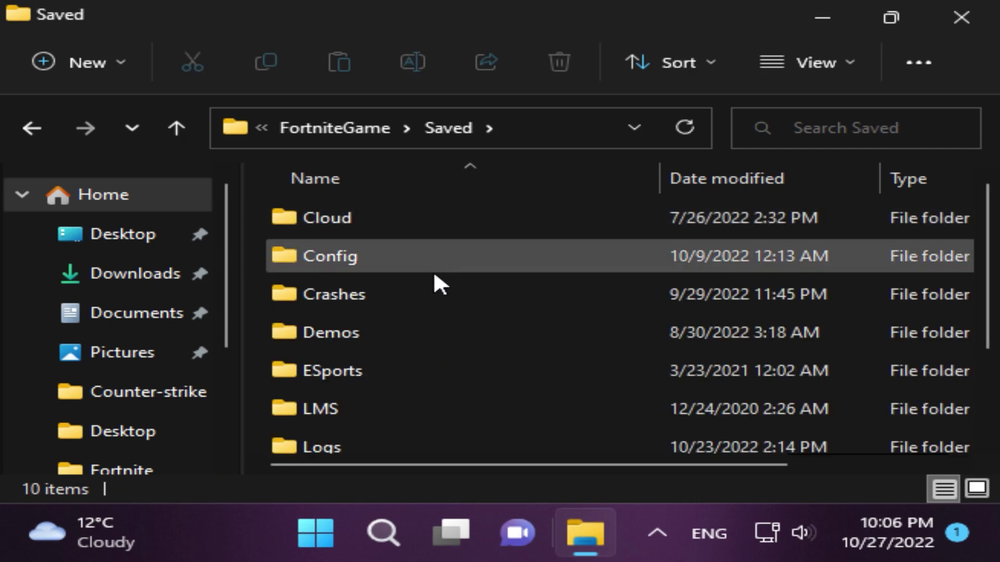
double_click(446, 248)
double_click(447, 249)
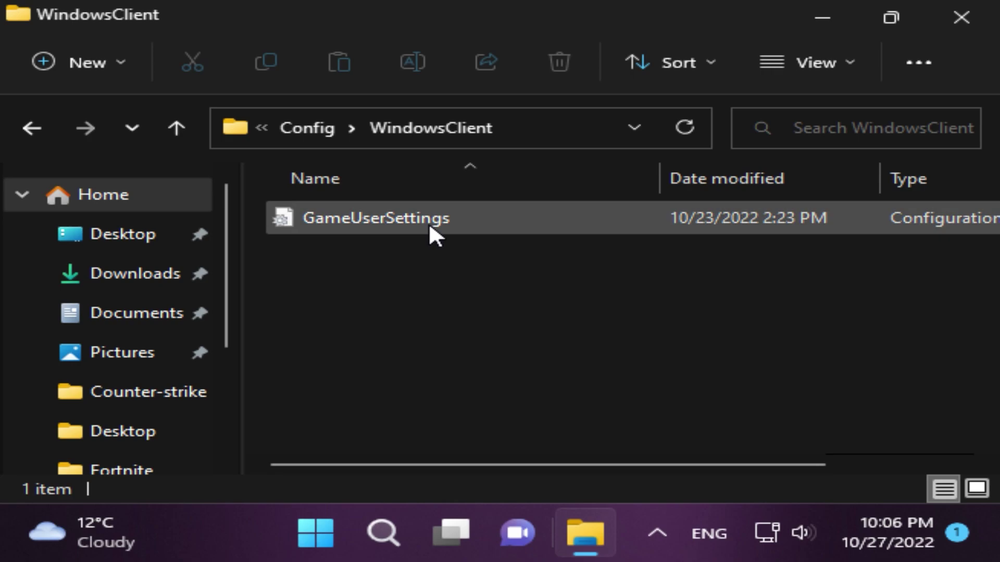
double_click(429, 219)
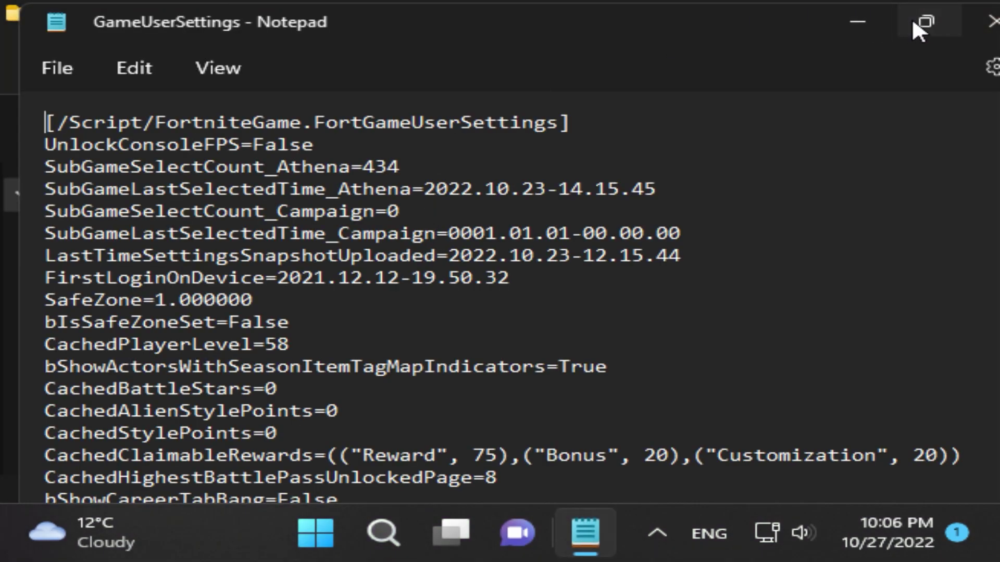
Maximize Notepad and scroll to the ResolutionSizeX=1920 and ResolutionSizeY=1080 lines.
left_click(921, 18)
scroll(431, 275, "down", 8)
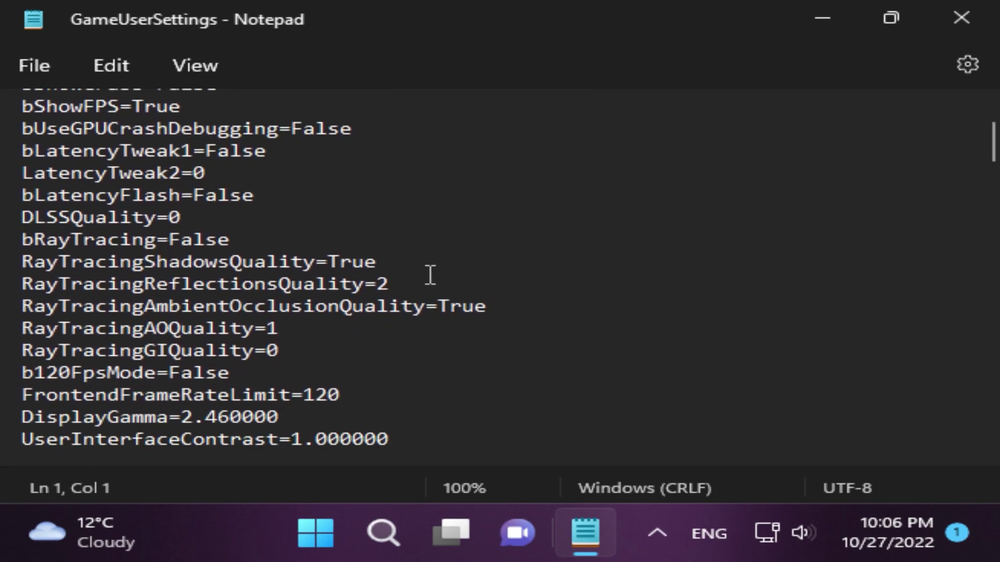
scroll(430, 274, "down", 6)
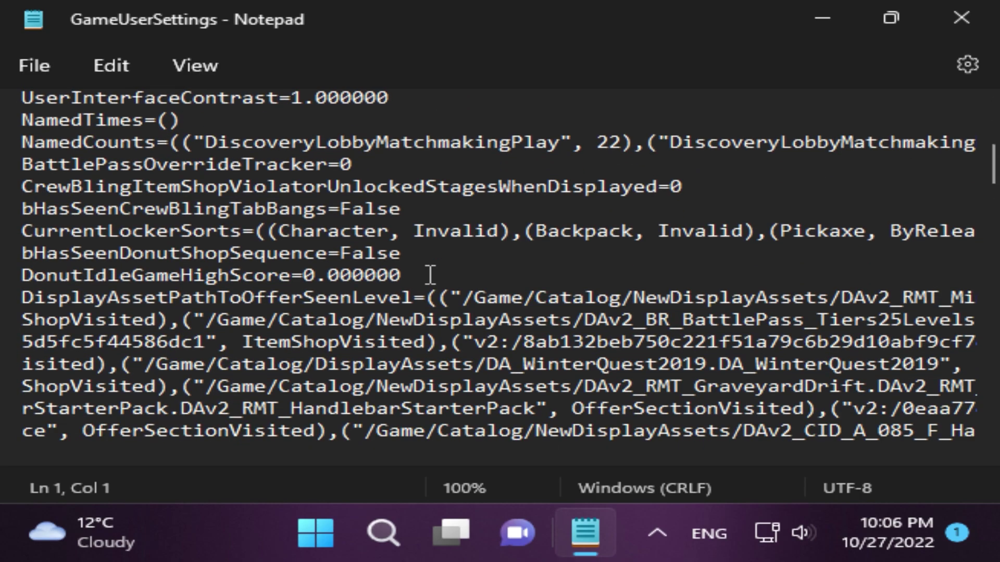
scroll(430, 270, "down", 12)
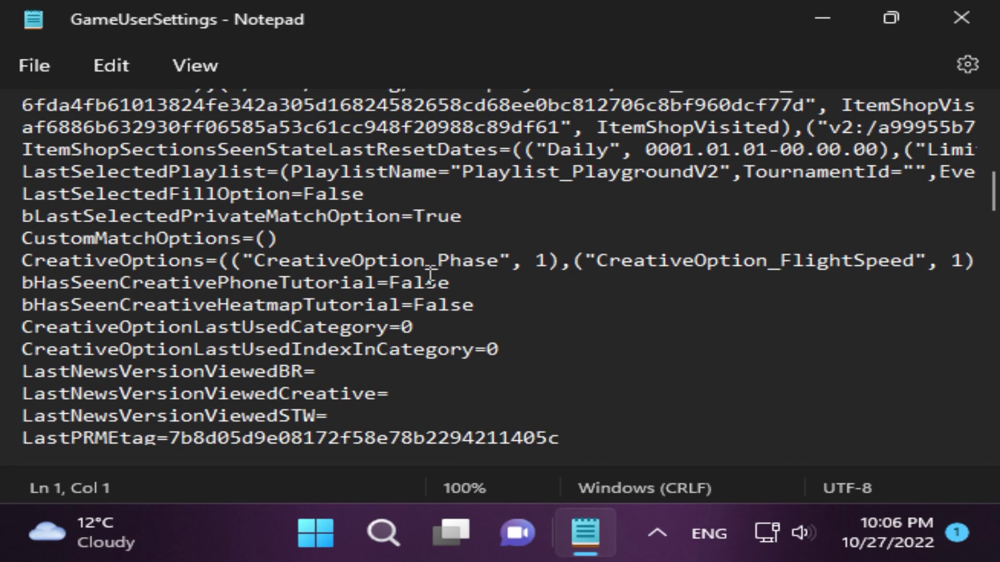
scroll(430, 270, "down", 20)
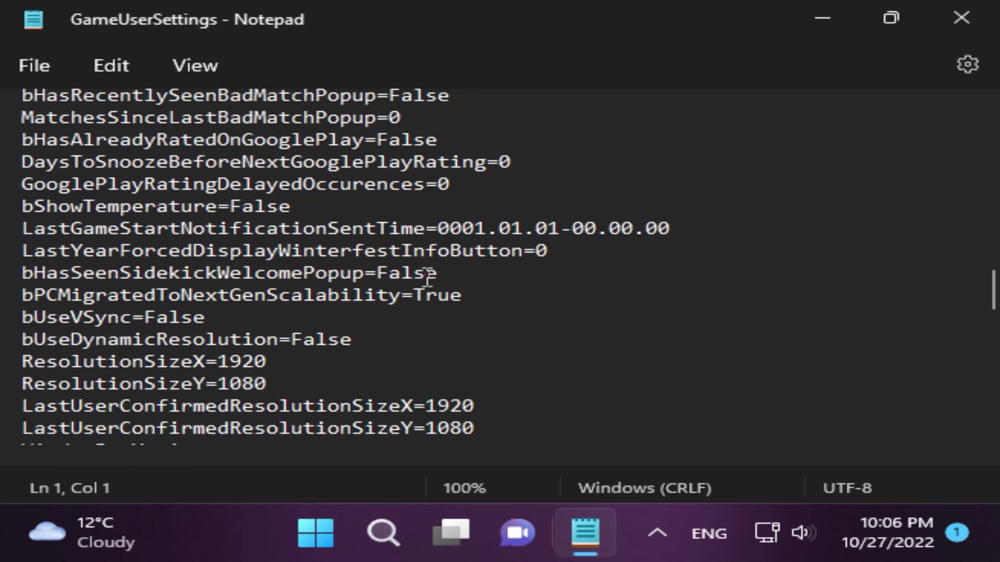
scroll(427, 277, "up", 1)
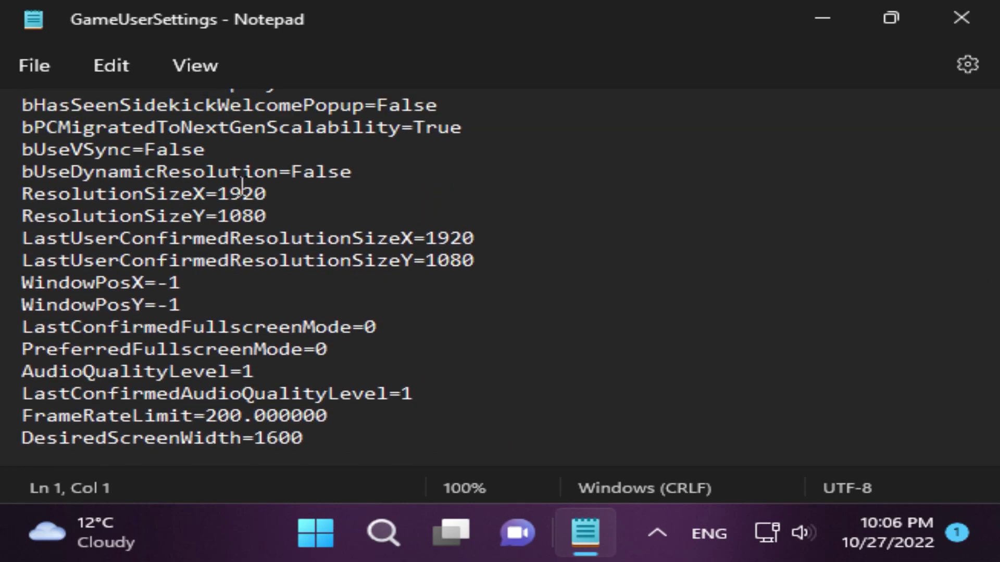
Change ResolutionSizeX/Y and LastUserConfirmedResolutionSizeX/Y from 1920/1080 to 654/456.
left_click_drag(276, 193, 221, 193)
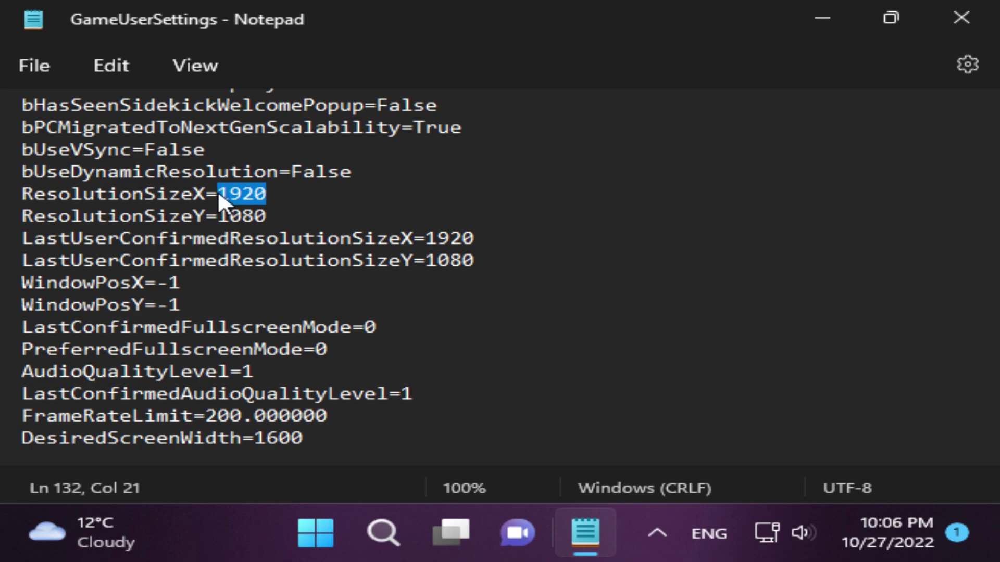
type("654")
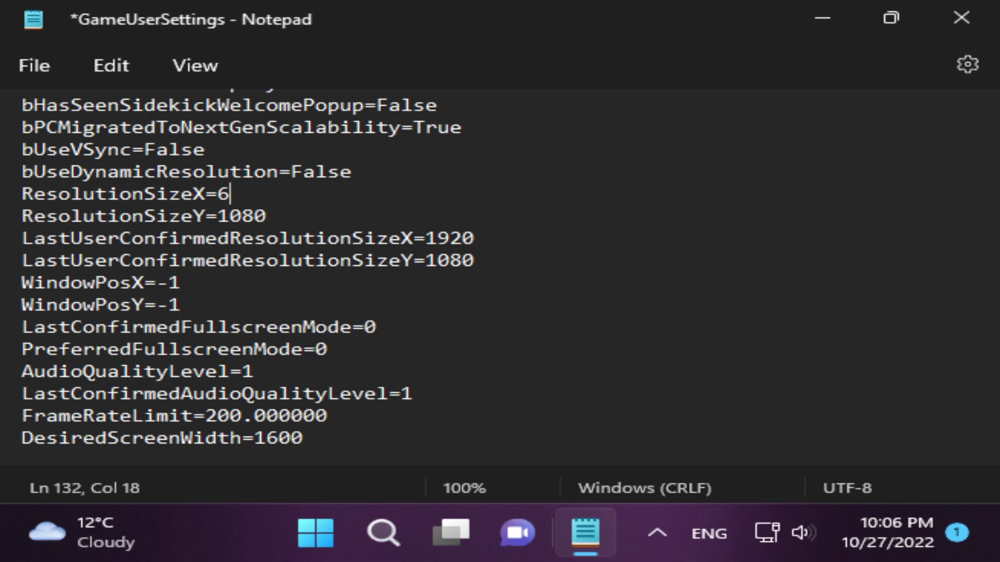
double_click(262, 216)
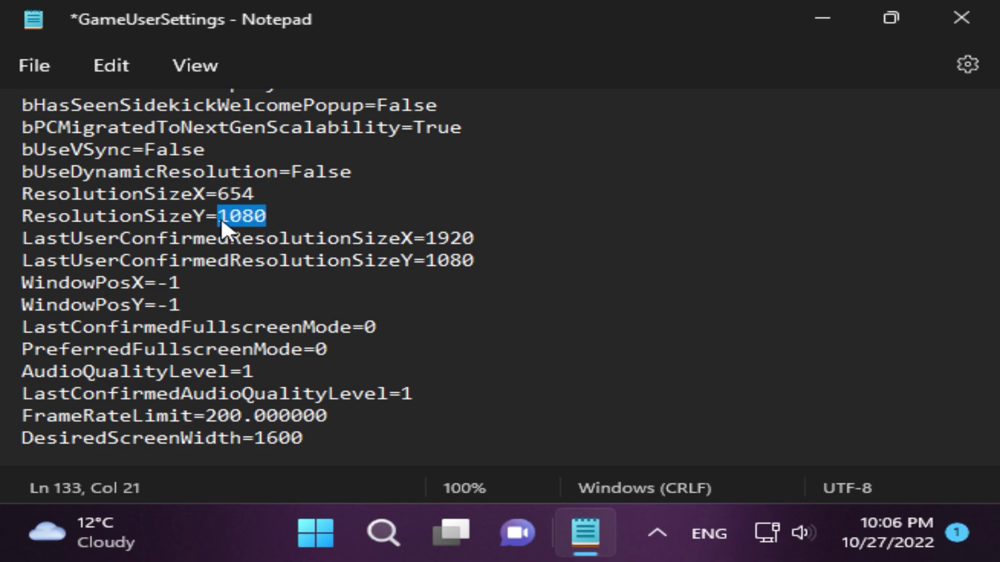
type("456")
left_click_drag(475, 237, 426, 238)
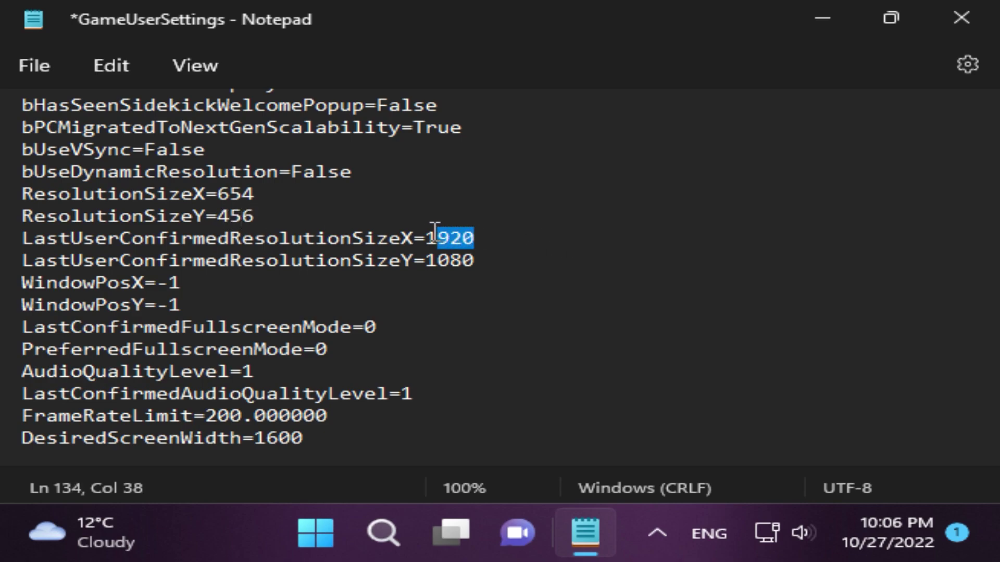
type("654")
left_click_drag(495, 261, 438, 260)
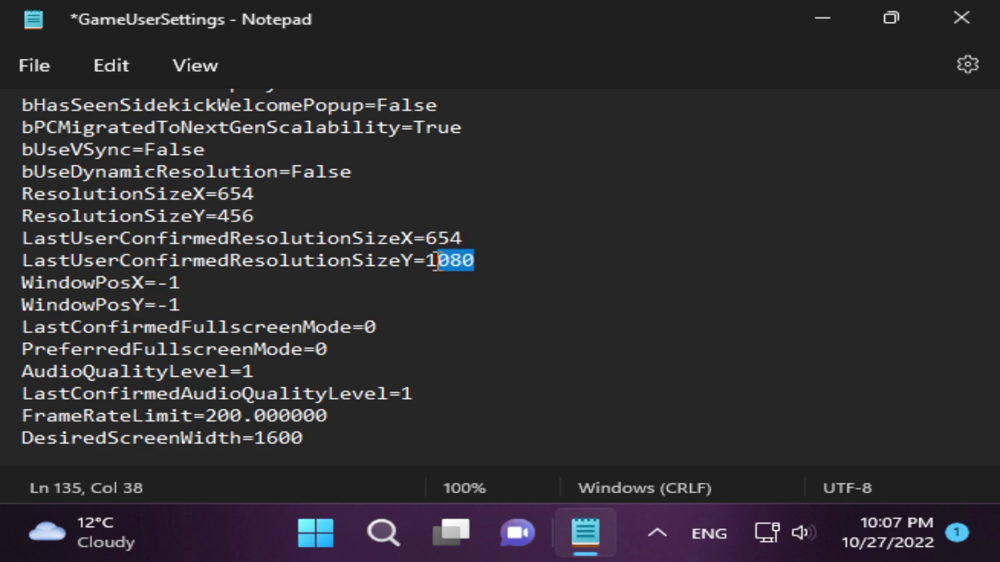
type("456")
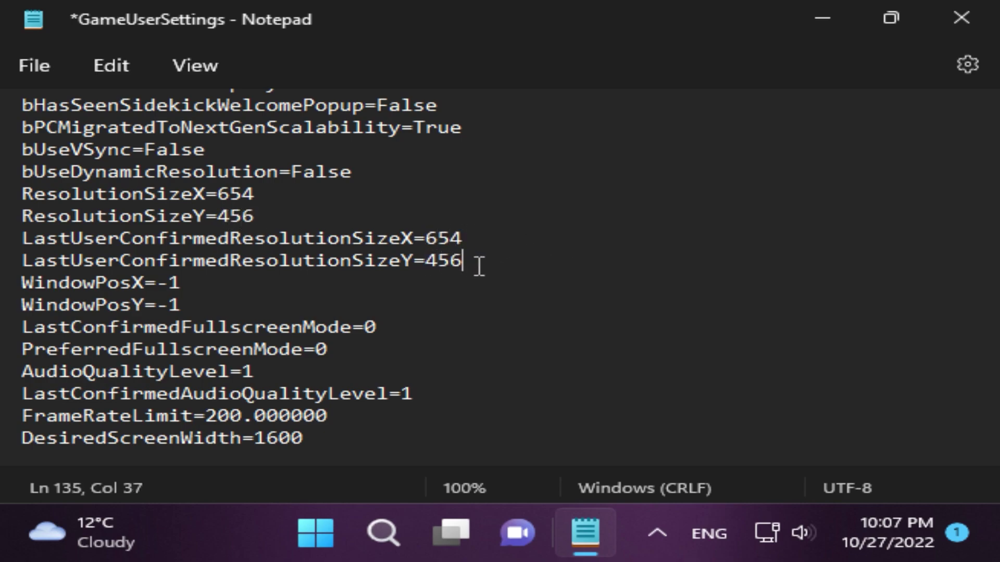
Save GameUserSettings via File > Save, then minimize Notepad and File Explorer.
left_click(19, 67)
left_click(117, 229)
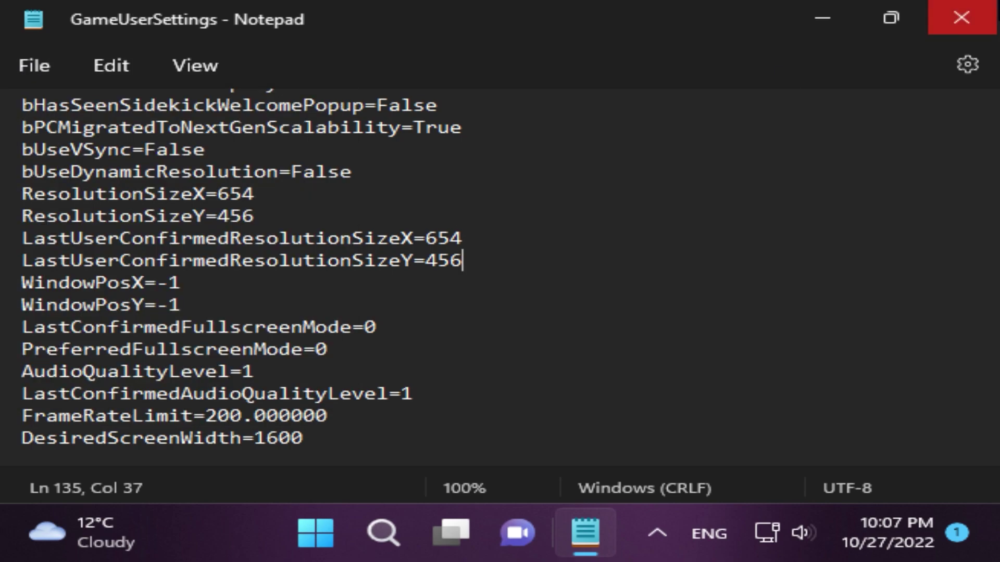
left_click(826, 15)
left_click(827, 16)
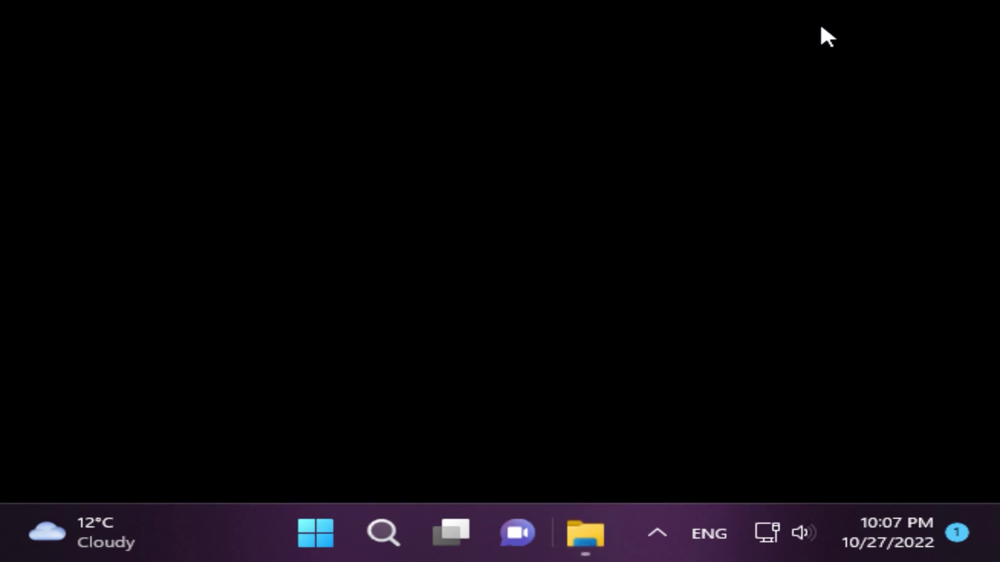